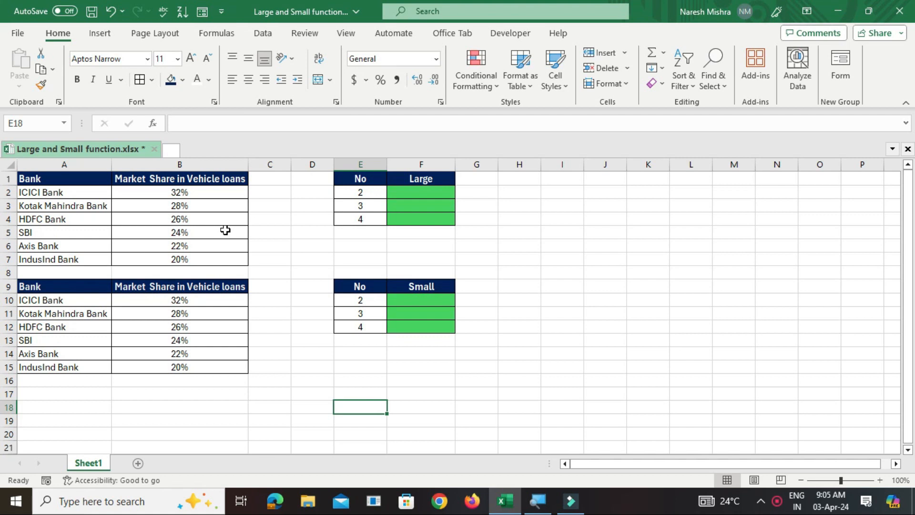
# Enter a MAX formula in cell H2 for the market shares in B2:B7.
pyautogui.click(520, 191)
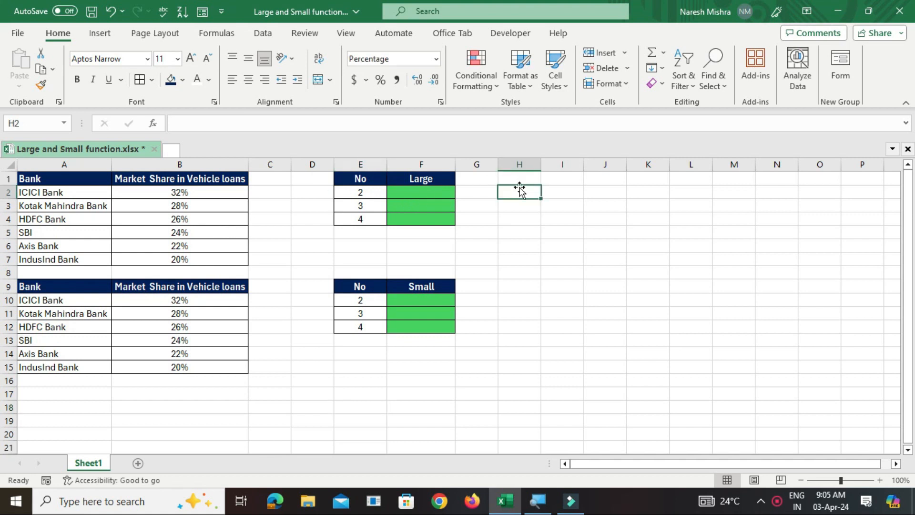
pyautogui.write('=ma')
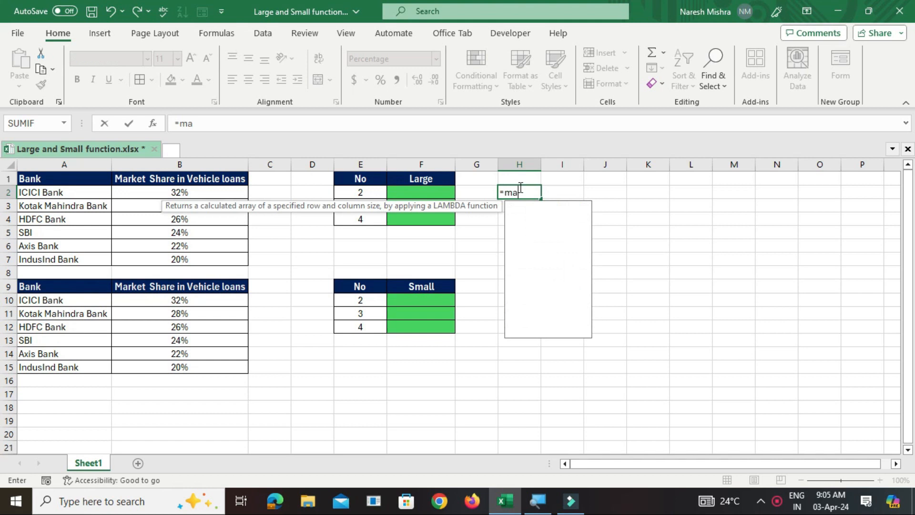
pyautogui.write('x')
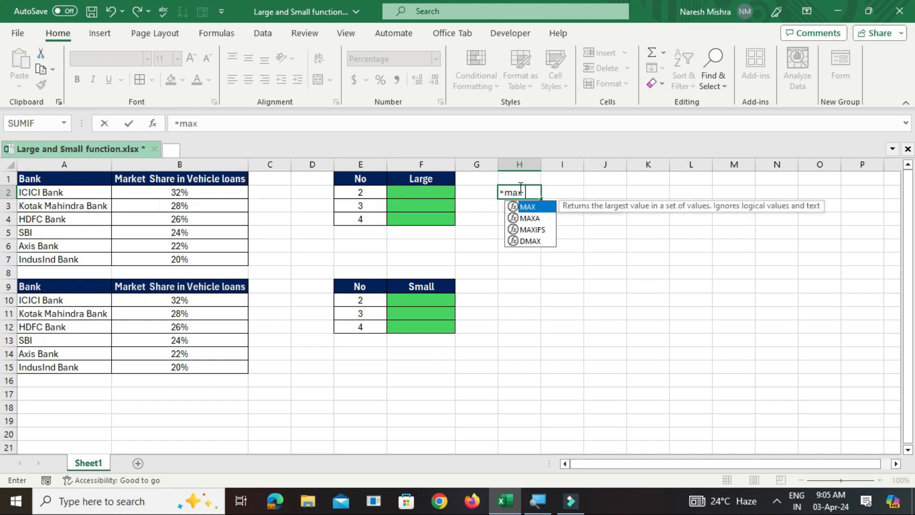
pyautogui.write('(')
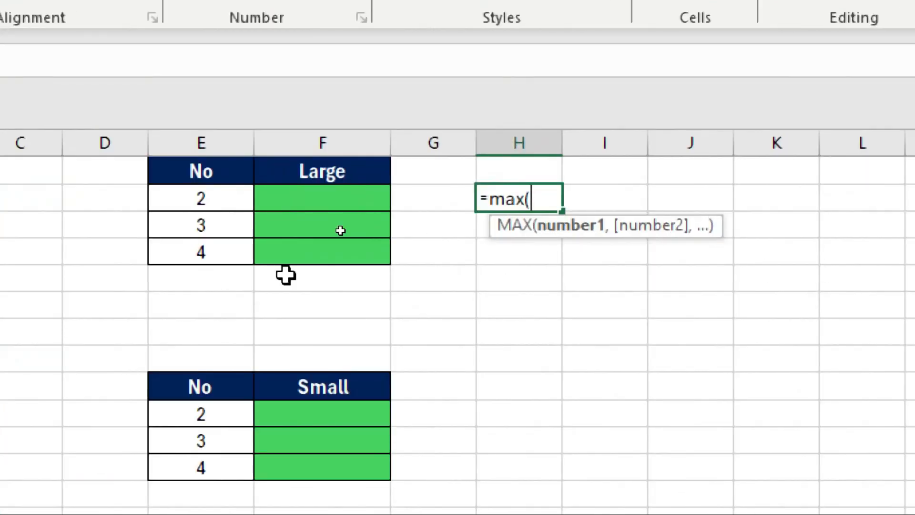
pyautogui.moveTo(53, 192); pyautogui.dragTo(30, 338)
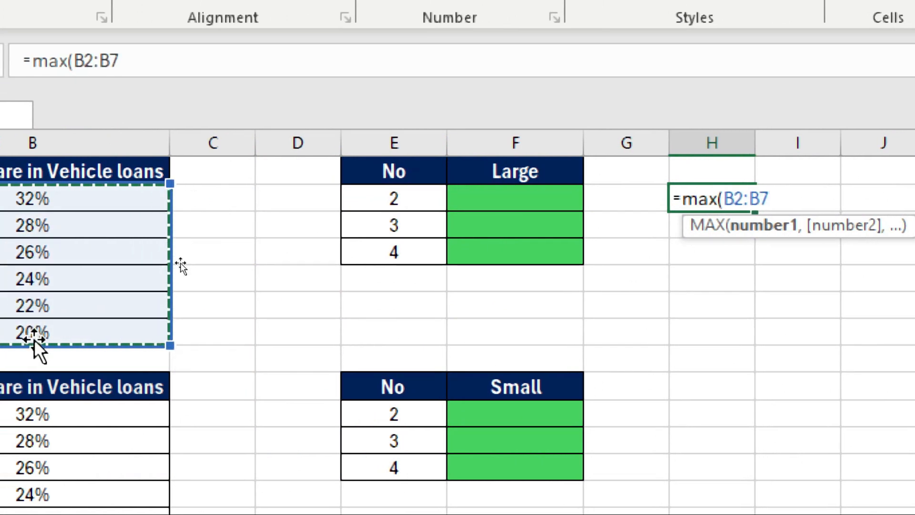
pyautogui.write(')')
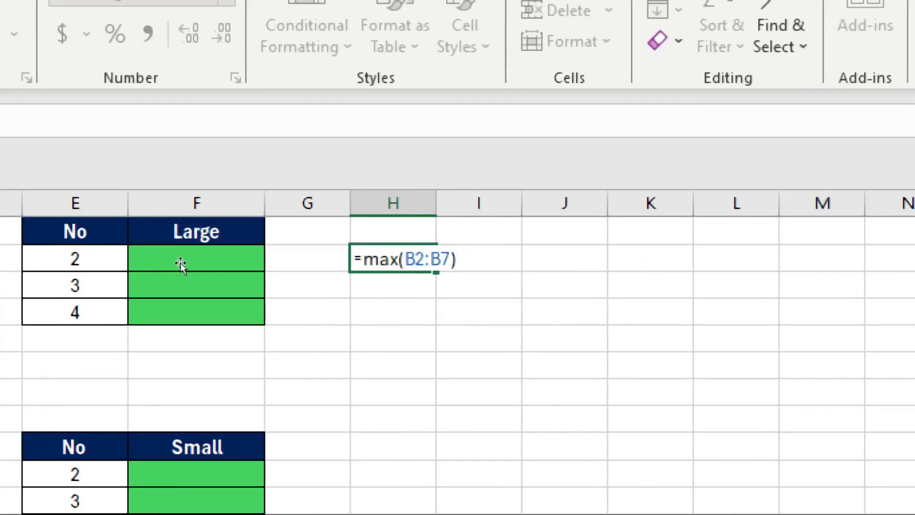
pyautogui.press('Return')
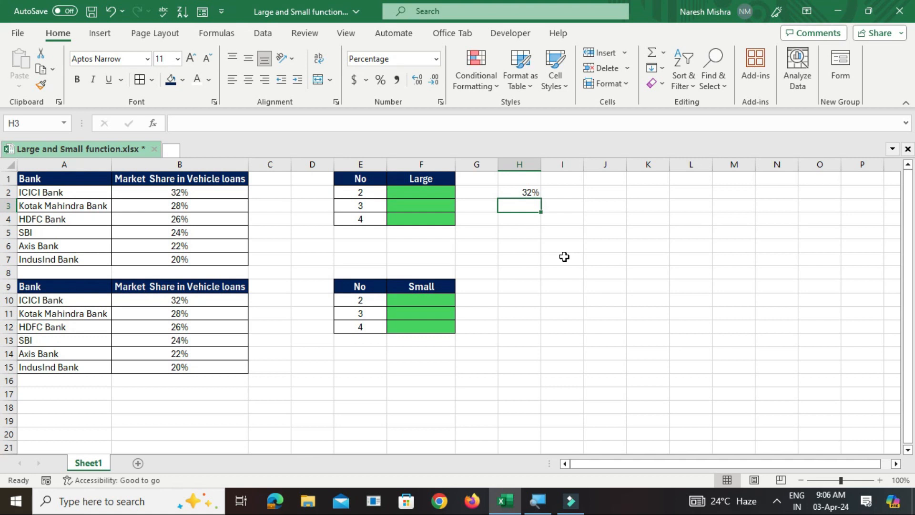
# Enter a MIN formula in cell H3 for the market shares in B2:B7.
pyautogui.write('=min(')
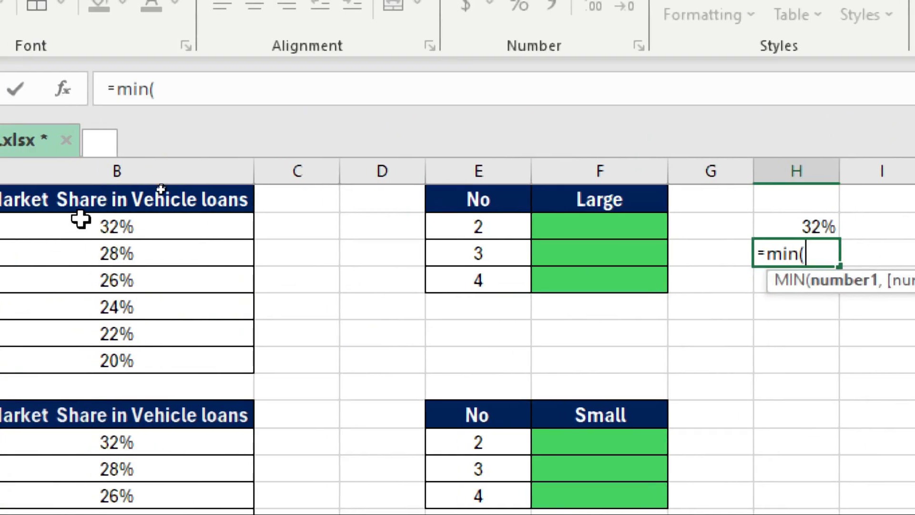
pyautogui.click(78, 228)
pyautogui.moveTo(77, 228); pyautogui.dragTo(131, 374)
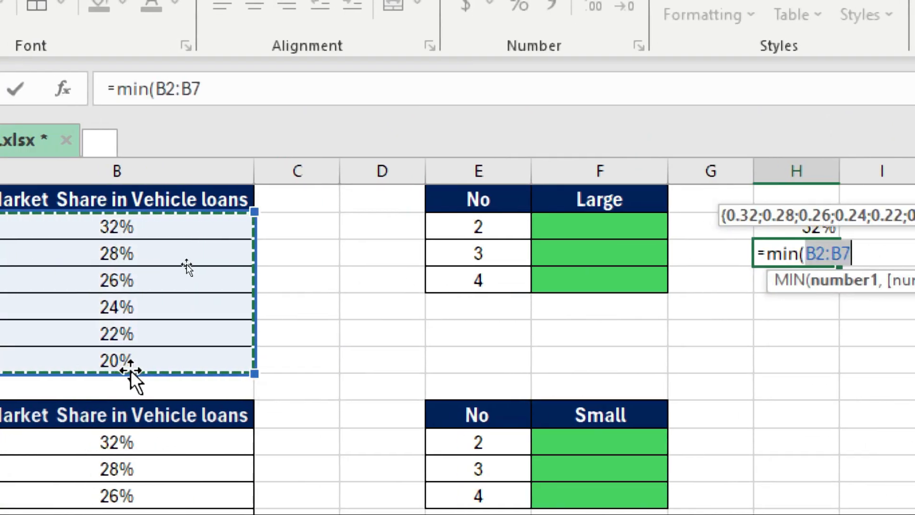
pyautogui.write(')')
pyautogui.press('Return')
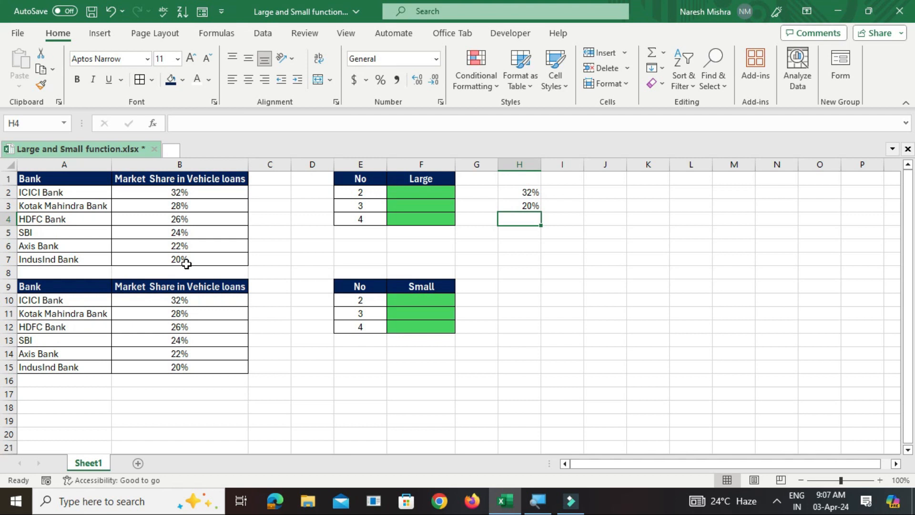
# Review the rank numbers in E2:E4 and E10:E12 alongside the empty Large and Small result cells.
pyautogui.click(404, 195)
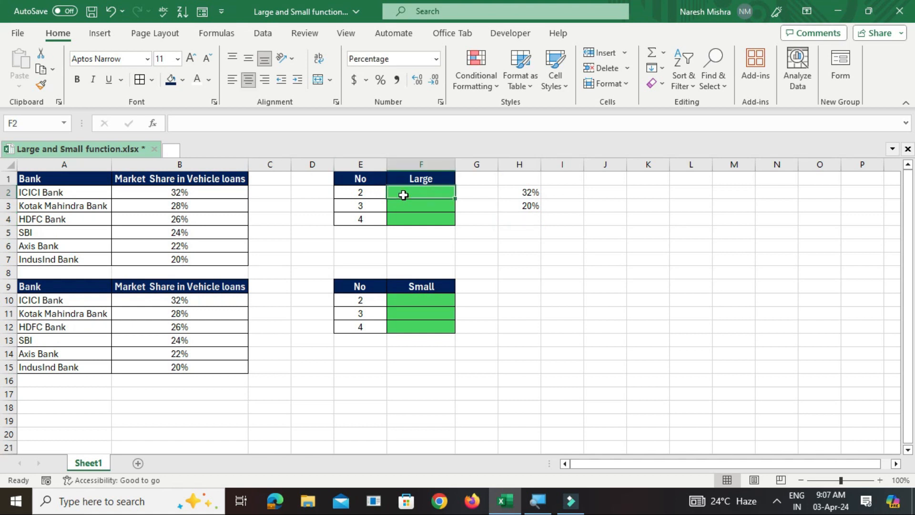
pyautogui.click(367, 197)
pyautogui.click(365, 207)
pyautogui.click(370, 219)
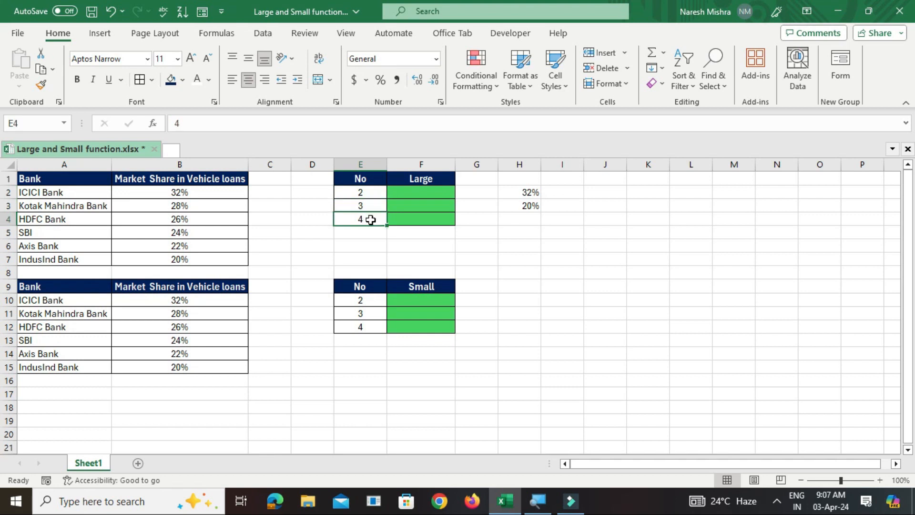
pyautogui.click(370, 329)
pyautogui.click(374, 313)
pyautogui.click(371, 298)
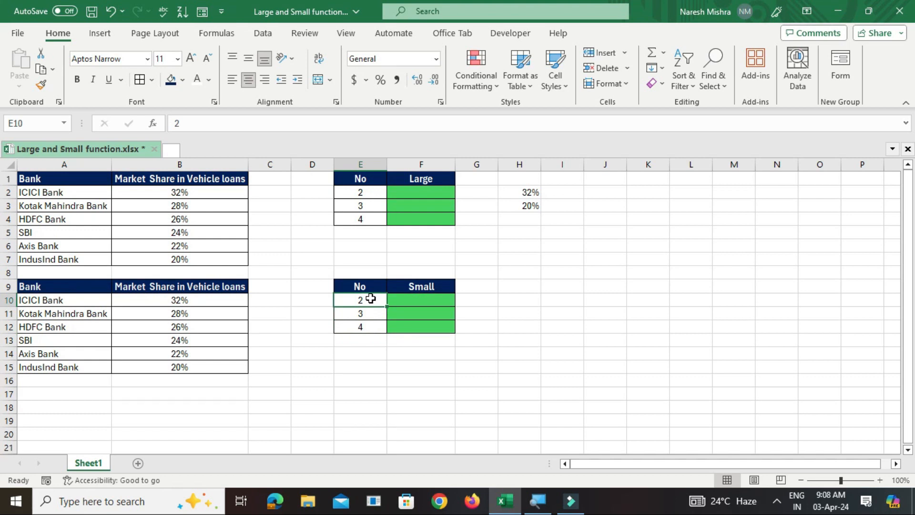
pyautogui.click(411, 198)
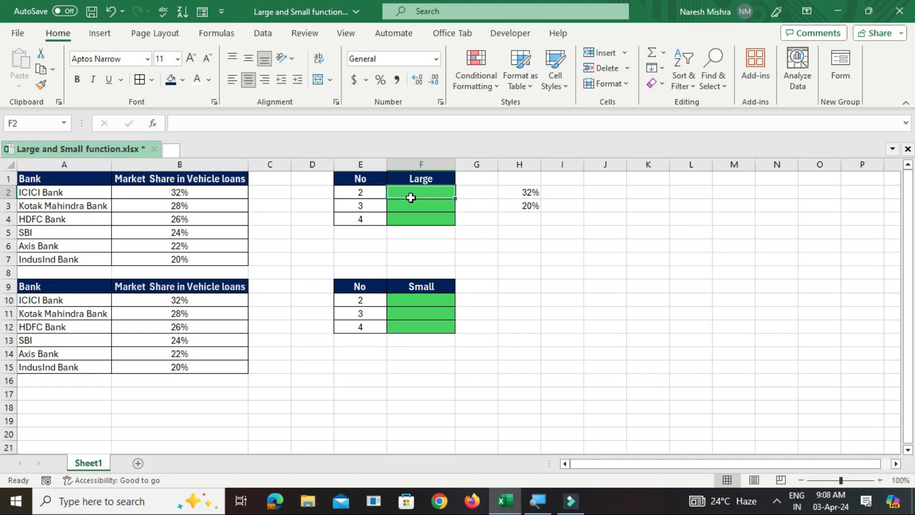
pyautogui.click(166, 243)
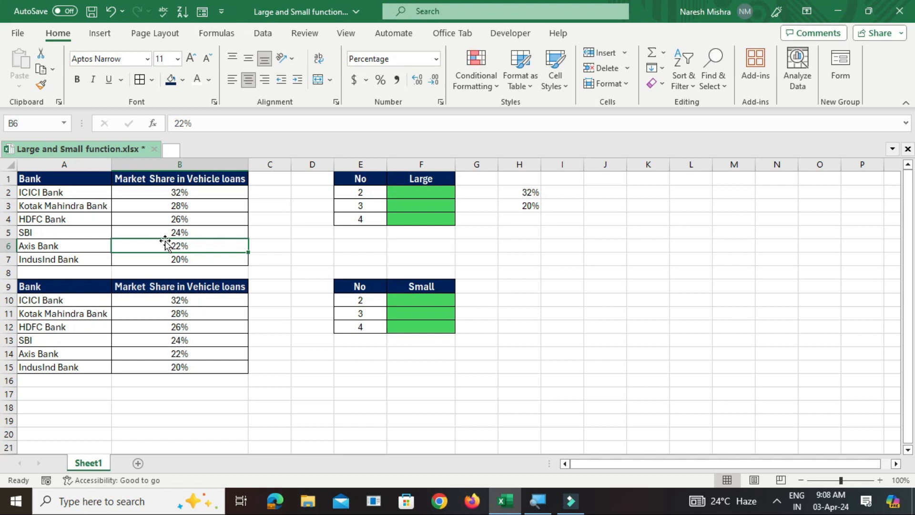
# Enter a LARGE formula in cell F2 through the Function Arguments dialog, with array B2:B7 and K set to 2.
pyautogui.click(423, 193)
pyautogui.write('=')
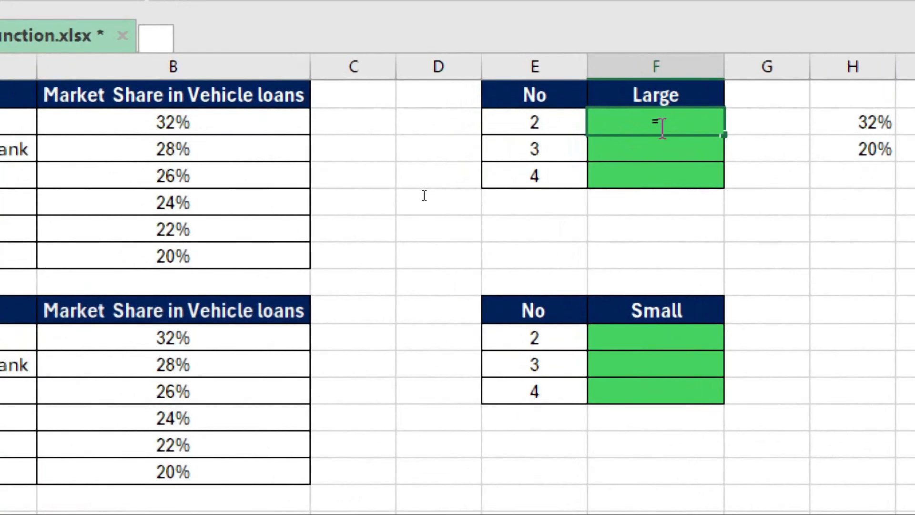
pyautogui.write('lar')
pyautogui.write('ge')
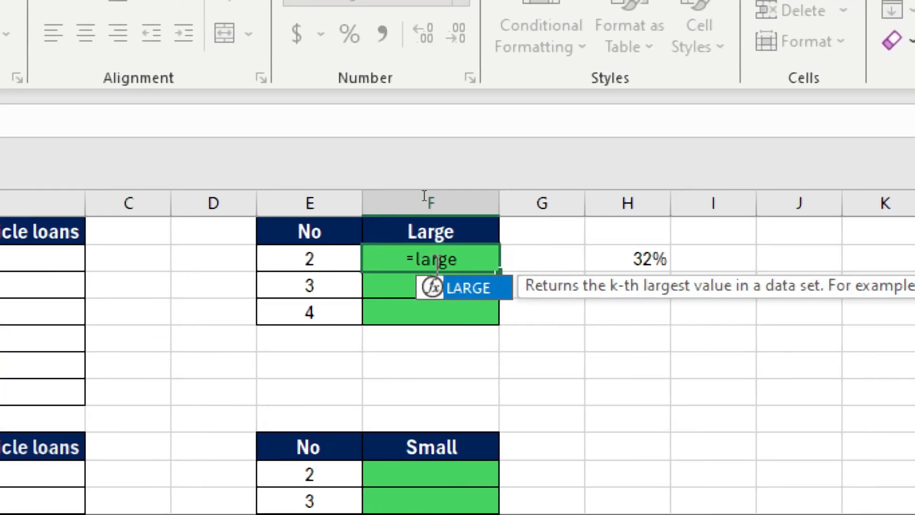
pyautogui.write('(')
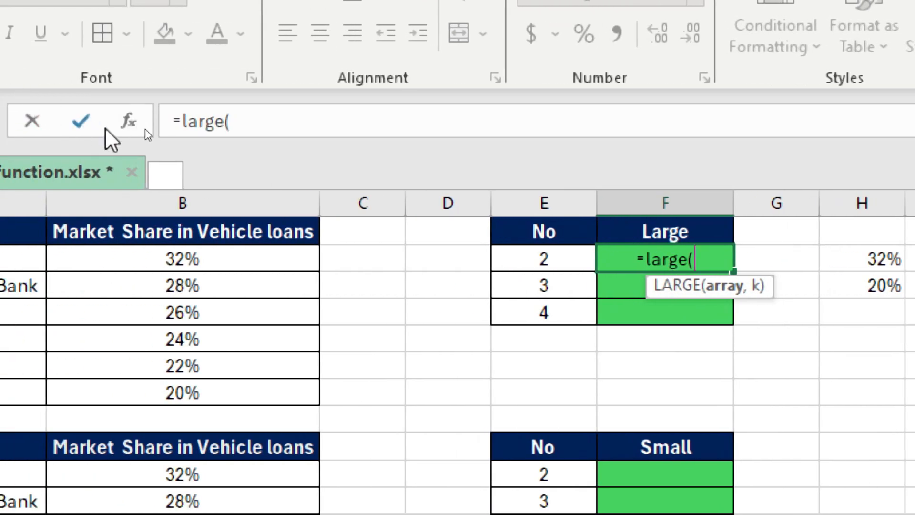
pyautogui.click(129, 123)
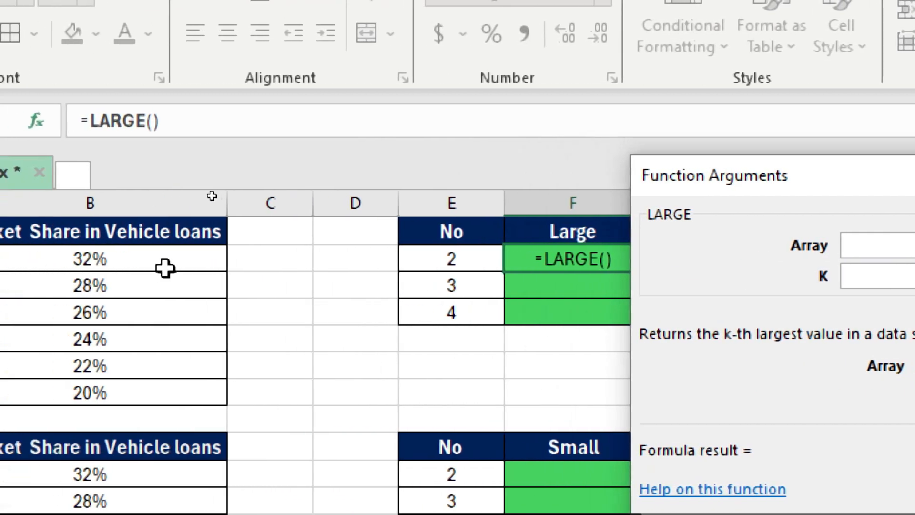
pyautogui.moveTo(42, 263); pyautogui.dragTo(28, 400)
pyautogui.moveTo(113, 400); pyautogui.dragTo(114, 398)
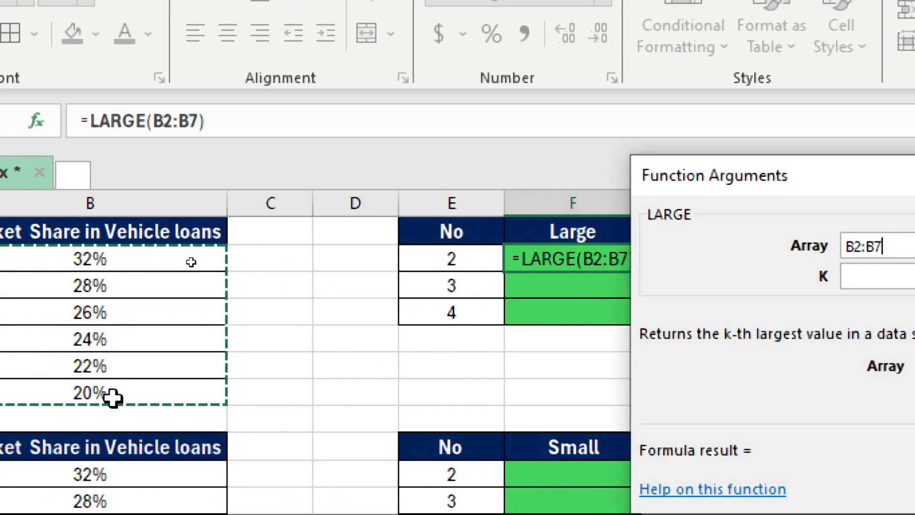
pyautogui.click(458, 277)
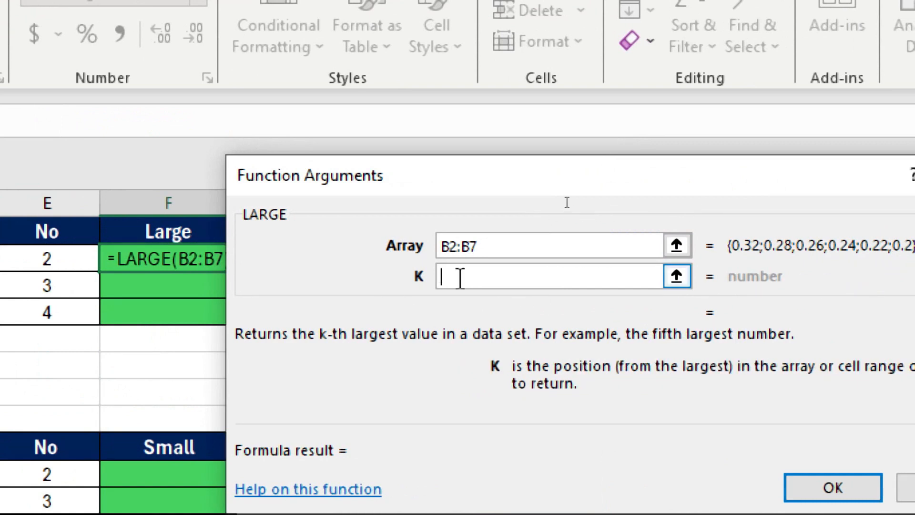
pyautogui.write('2')
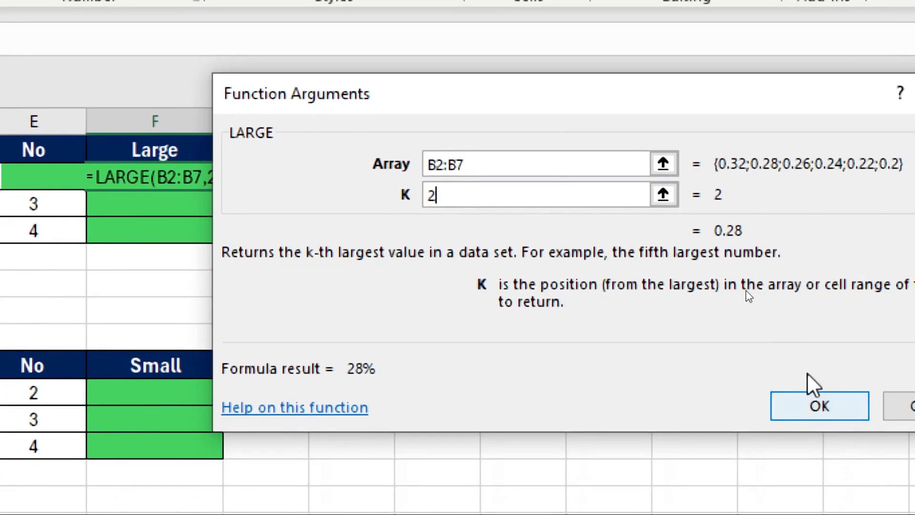
pyautogui.click(836, 470)
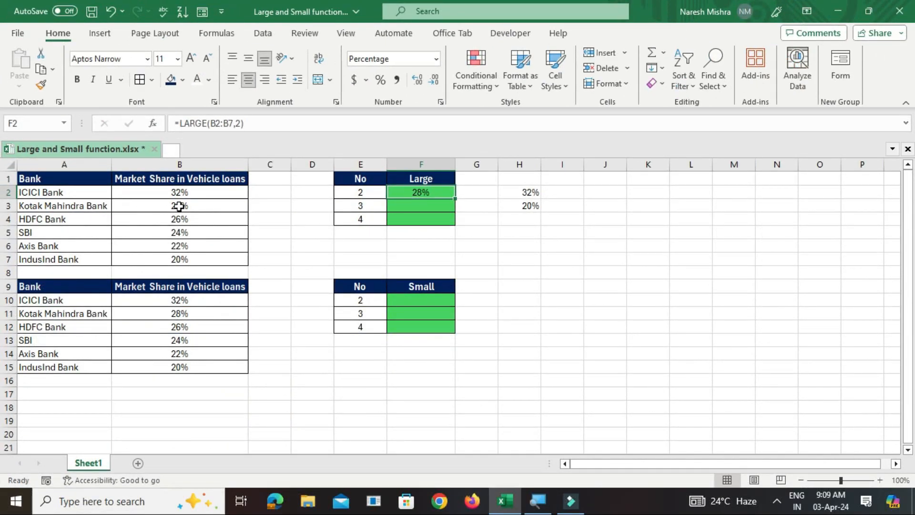
# Reopen the formula in F2 for editing and delete its arguments, leaving only =LARGE(.
pyautogui.doubleClick(423, 195)
pyautogui.click(477, 234)
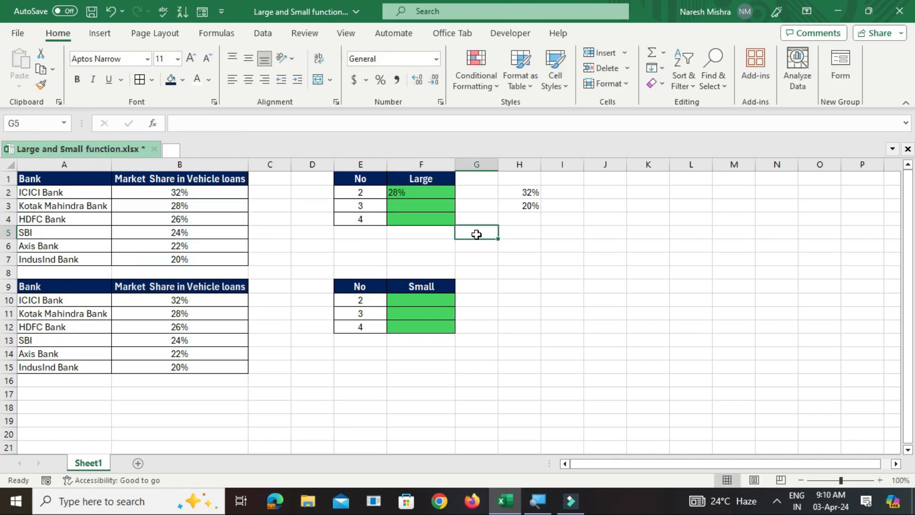
pyautogui.click(409, 193)
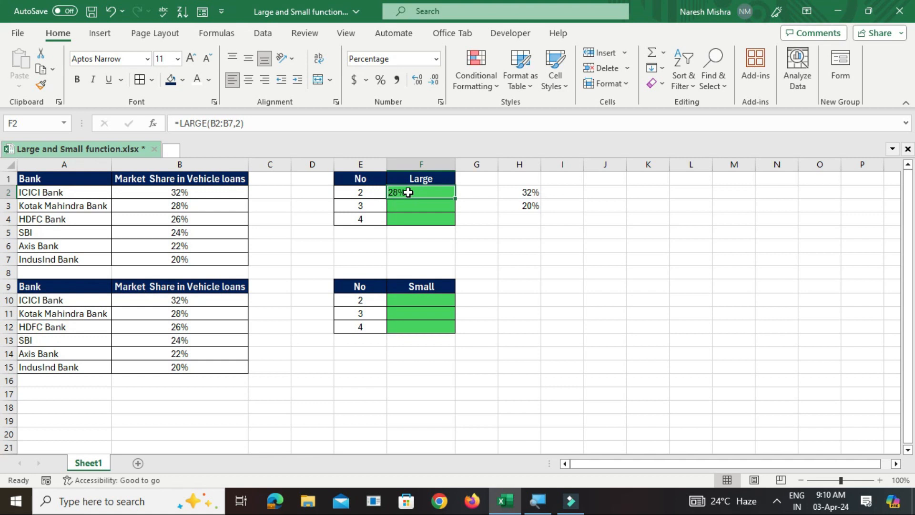
pyautogui.doubleClick(409, 192)
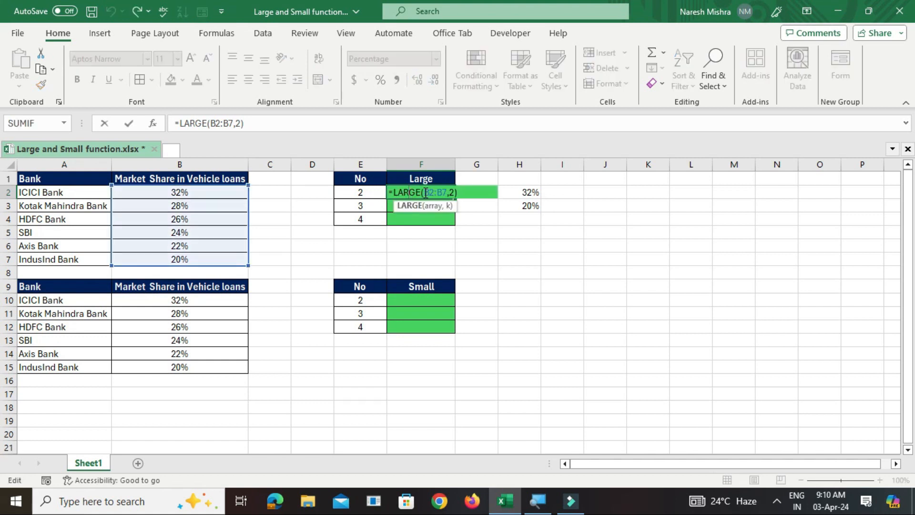
pyautogui.moveTo(424, 193); pyautogui.dragTo(461, 198)
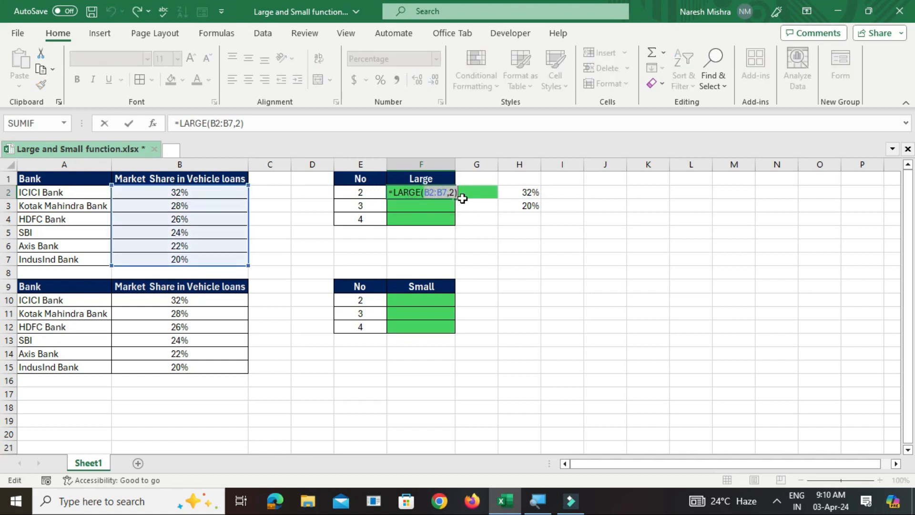
pyautogui.press('BackSpace')
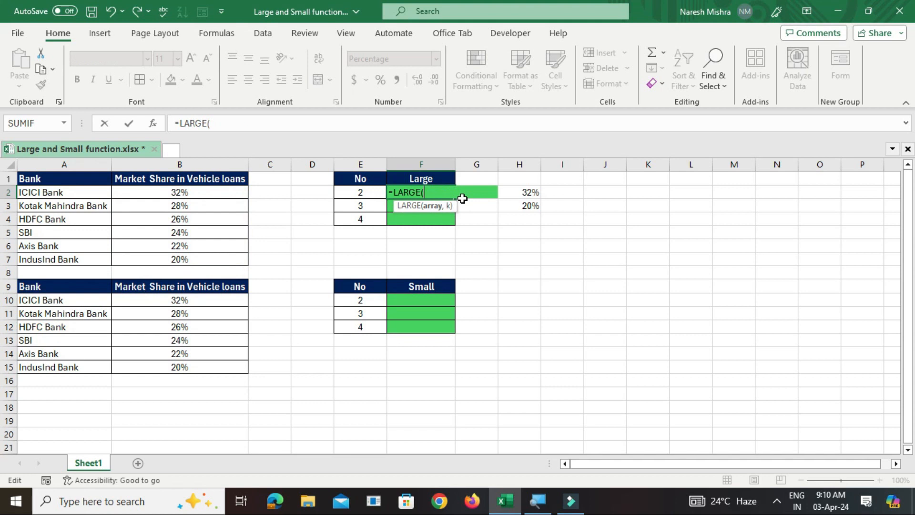
# Complete the LARGE formula in F2 with the absolute array $B$2:$B$7 and cell E2 as K, using the Function Arguments dialog.
pyautogui.click(152, 128)
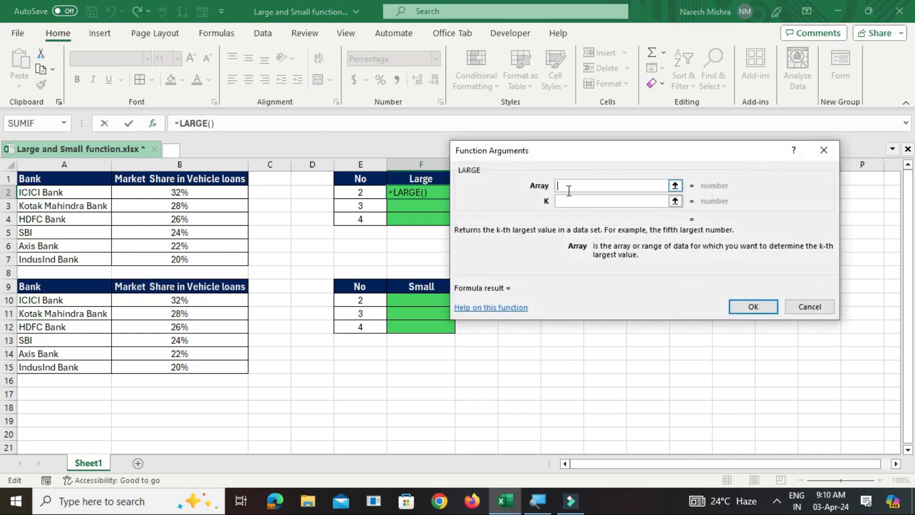
pyautogui.moveTo(154, 195); pyautogui.dragTo(163, 257)
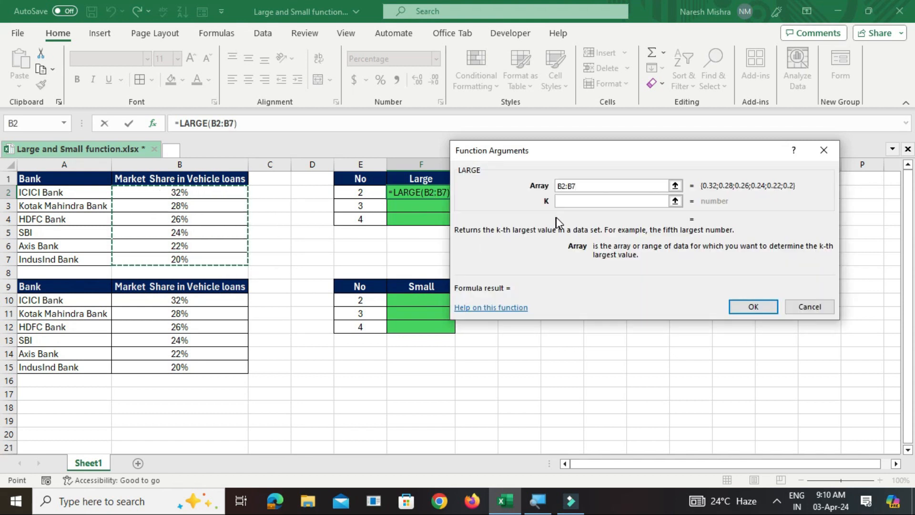
pyautogui.click(572, 203)
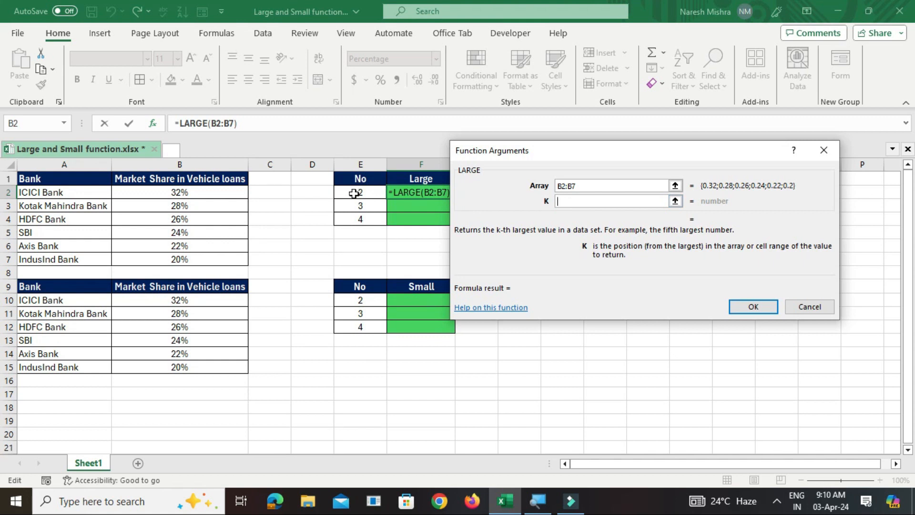
pyautogui.click(354, 193)
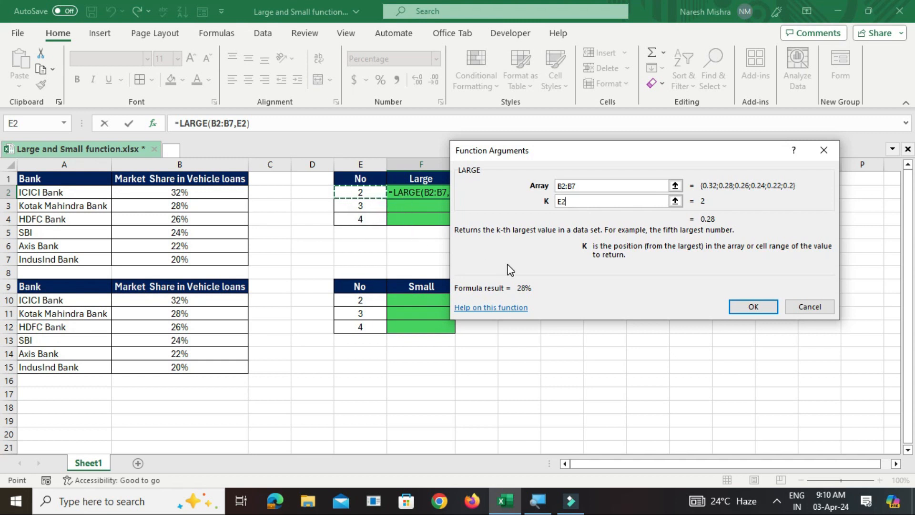
pyautogui.click(563, 185)
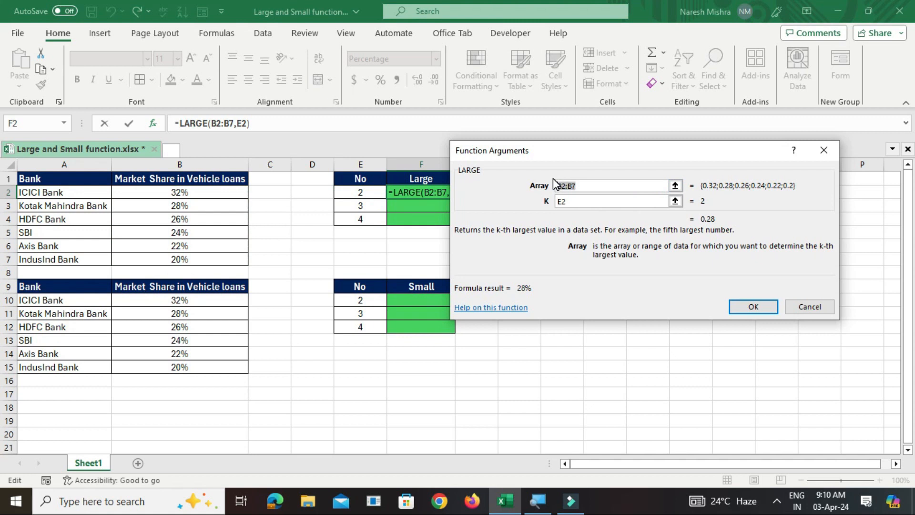
pyautogui.press('F4')
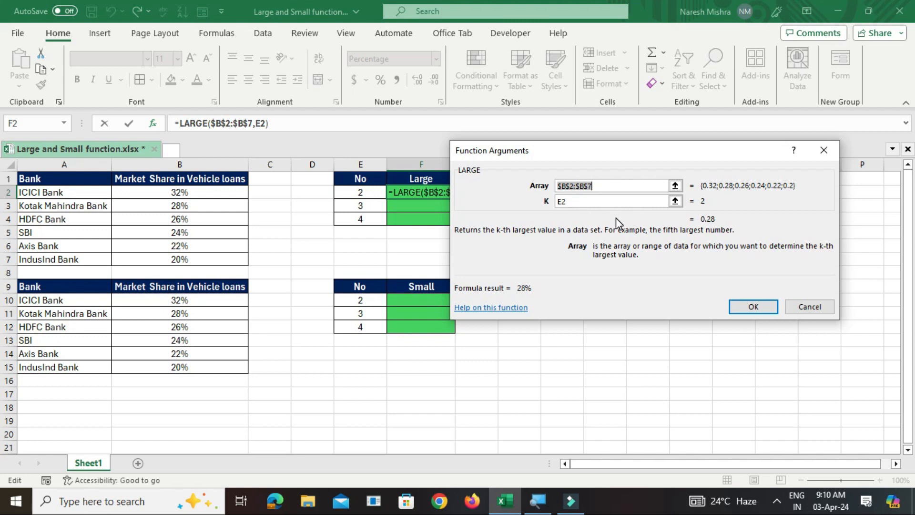
pyautogui.click(742, 306)
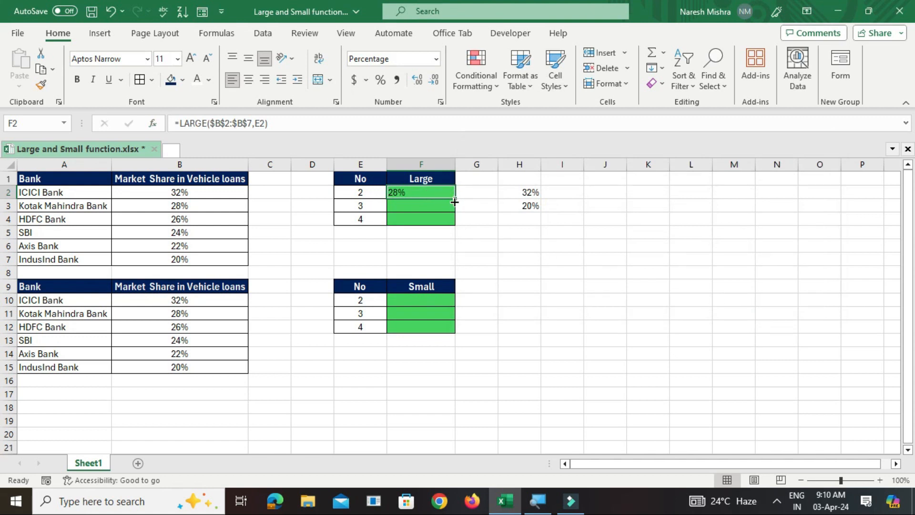
# Fill the LARGE formula from F2 down through F4.
pyautogui.moveTo(456, 197); pyautogui.dragTo(456, 227)
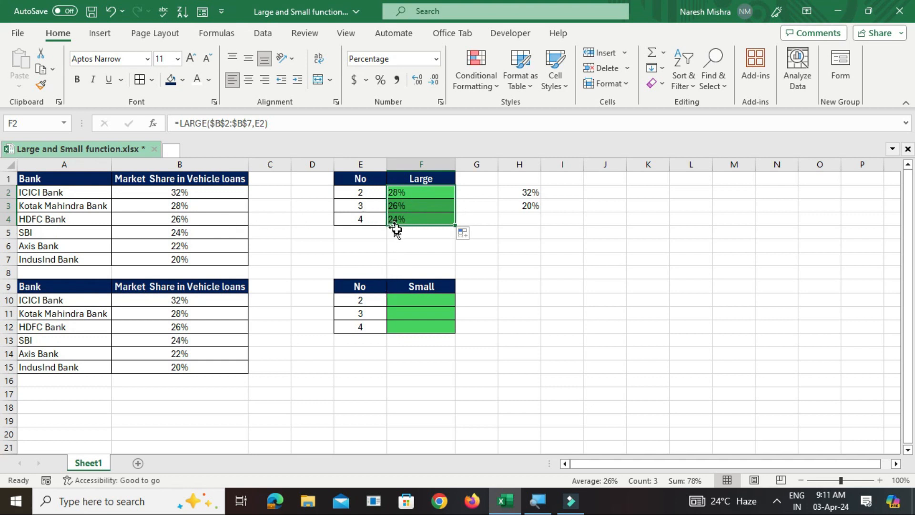
# Enter a SMALL formula in cell F10 through the Function Arguments dialog, with array B10:B15 and K set to 2.
pyautogui.click(411, 302)
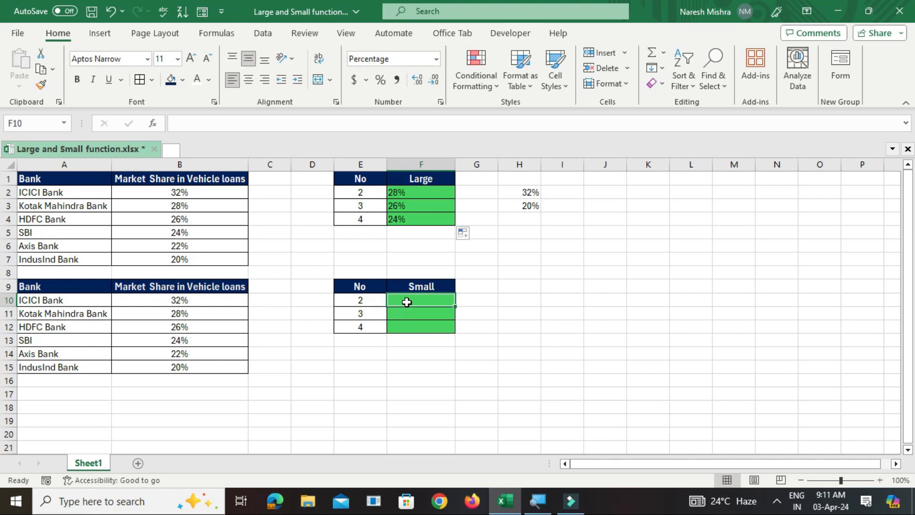
pyautogui.write('=small')
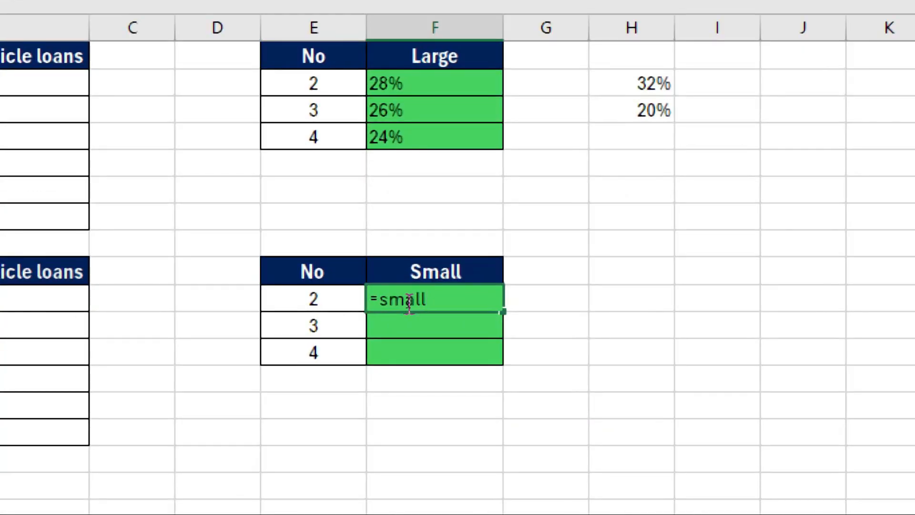
pyautogui.write('(')
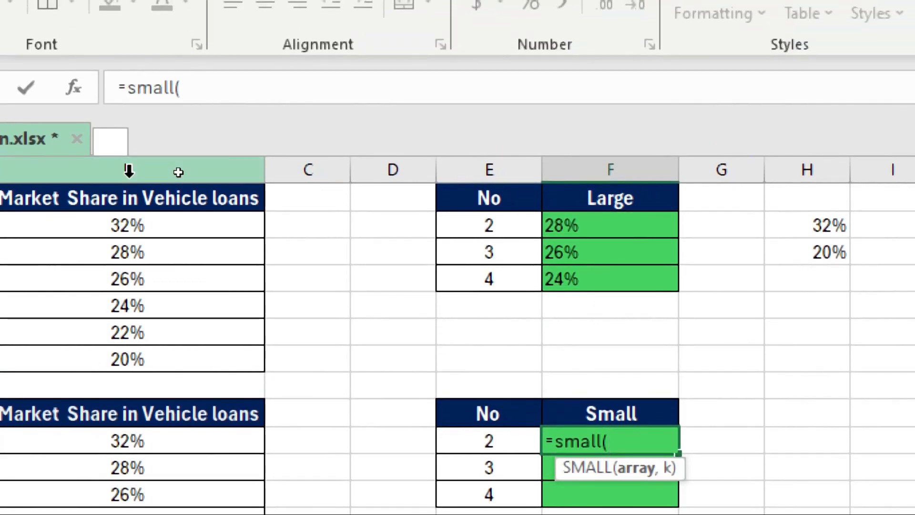
pyautogui.click(111, 87)
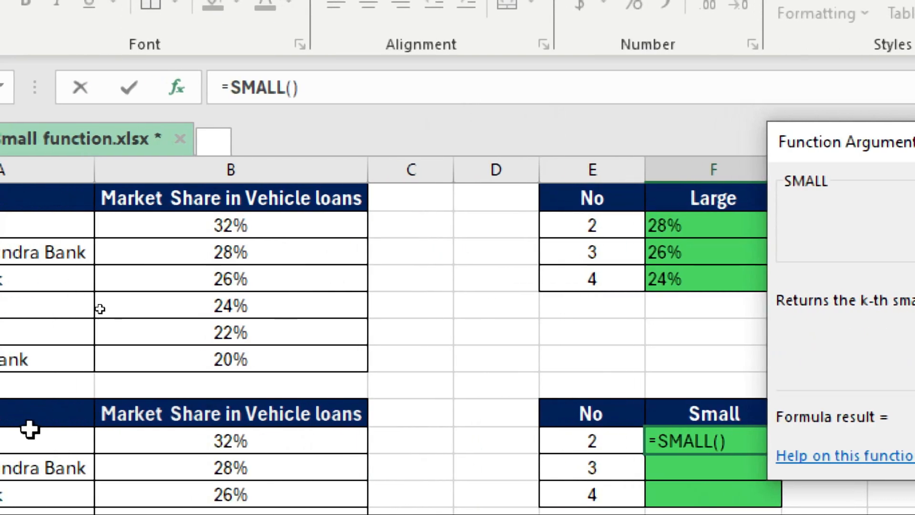
pyautogui.moveTo(221, 435); pyautogui.dragTo(250, 503)
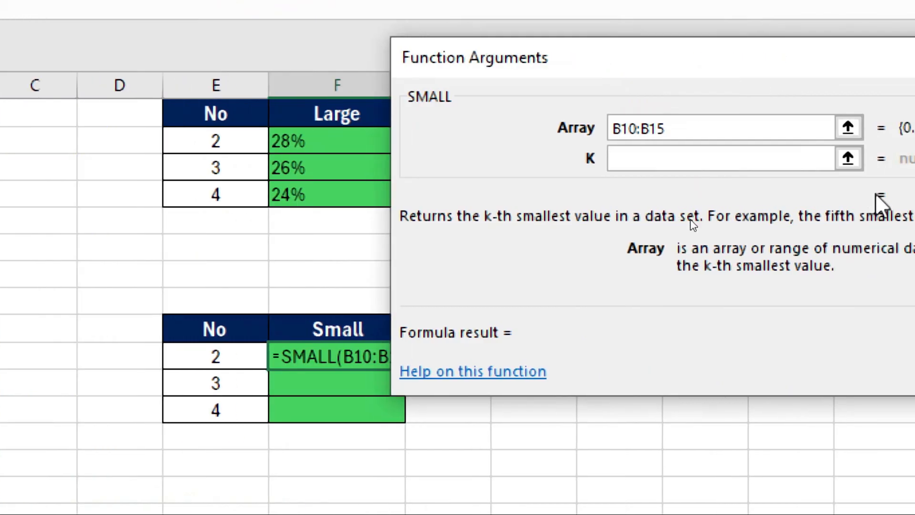
pyautogui.click(665, 162)
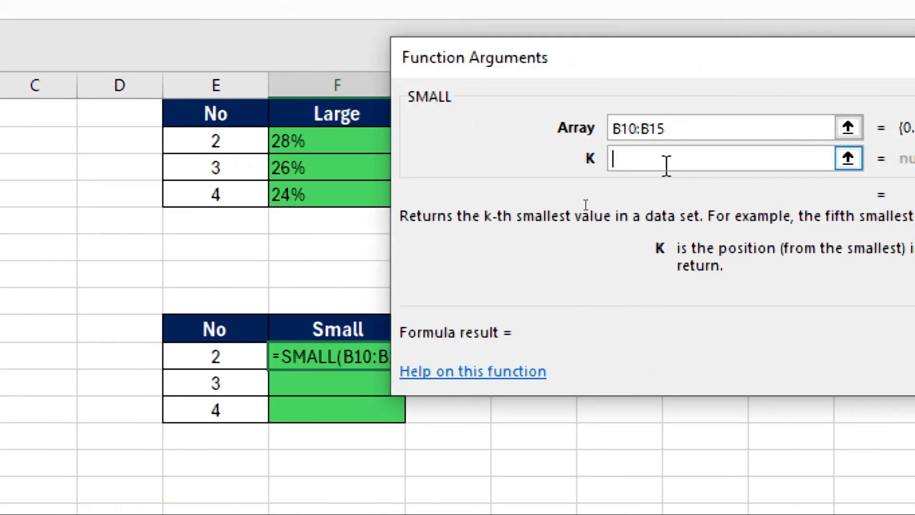
pyautogui.write('2')
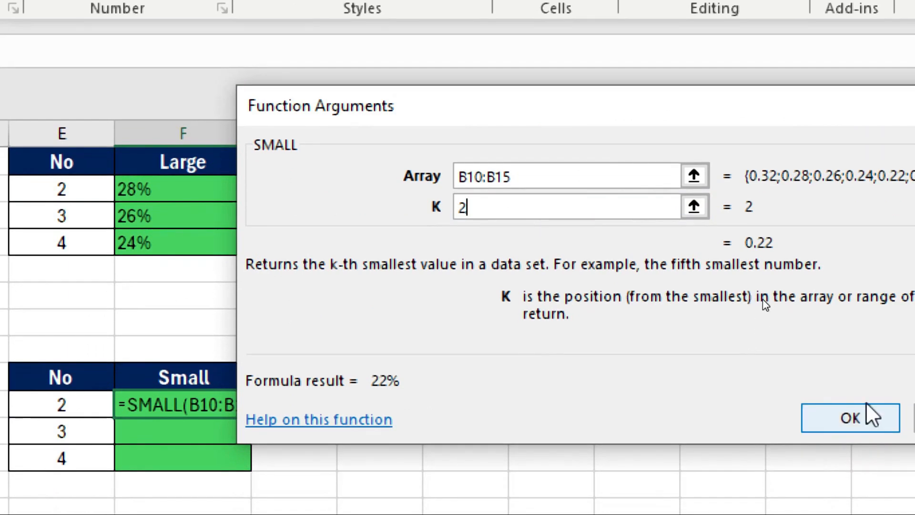
pyautogui.click(870, 466)
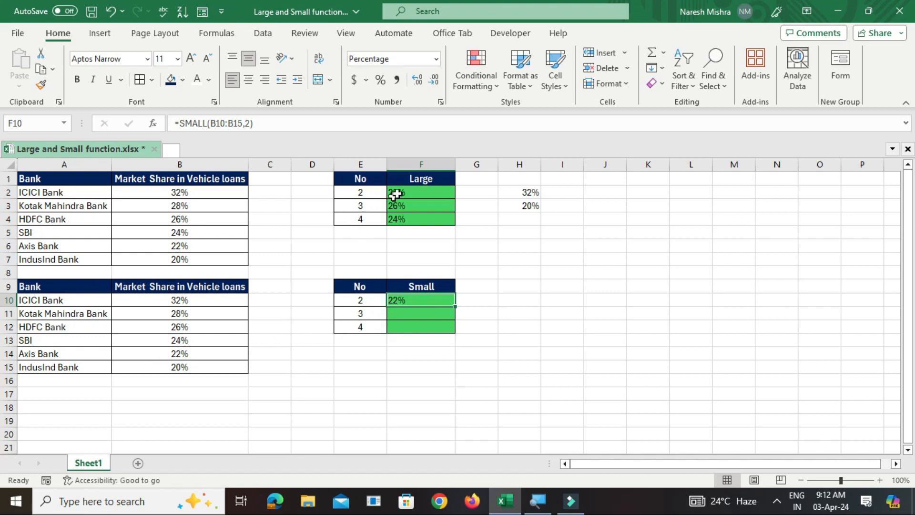
# Clear the arguments of the SMALL formula in F10 and re-enter array B10:B15 with cell E10 as K in the Function Arguments dialog.
pyautogui.doubleClick(398, 301)
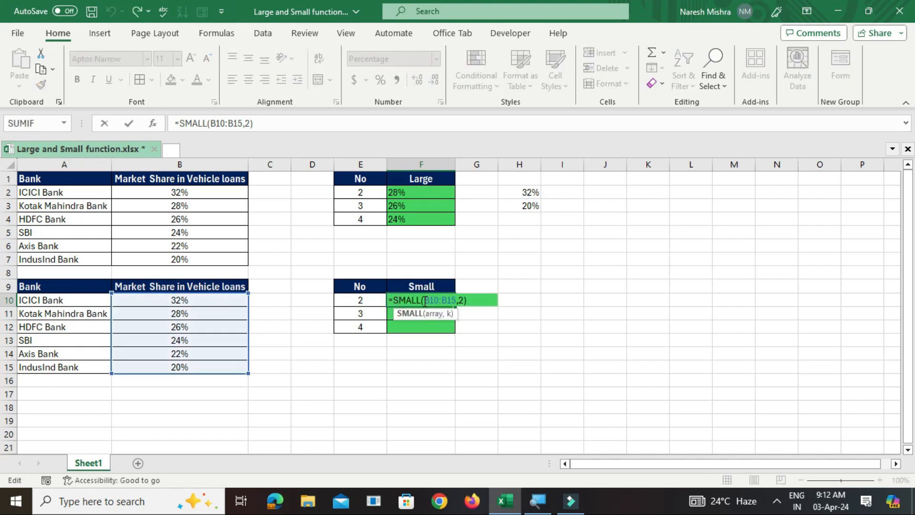
pyautogui.moveTo(425, 301); pyautogui.dragTo(489, 310)
pyautogui.press('BackSpace')
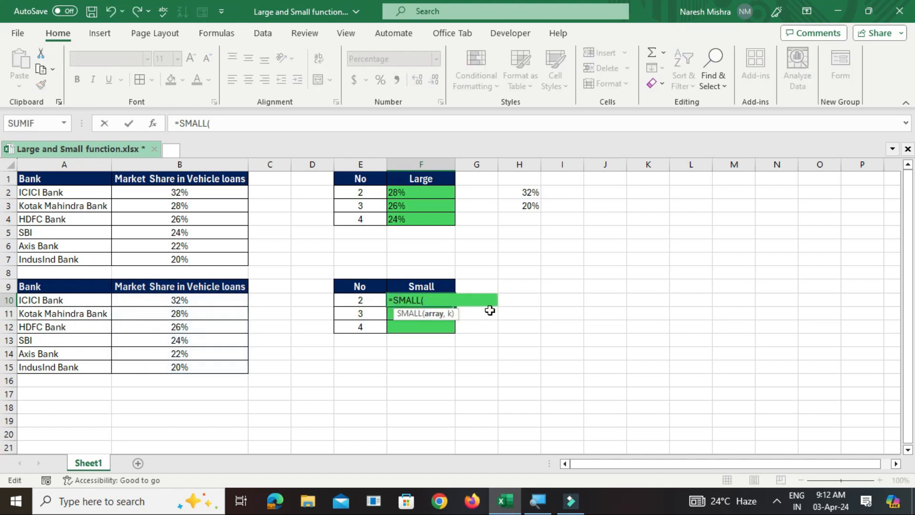
pyautogui.click(158, 124)
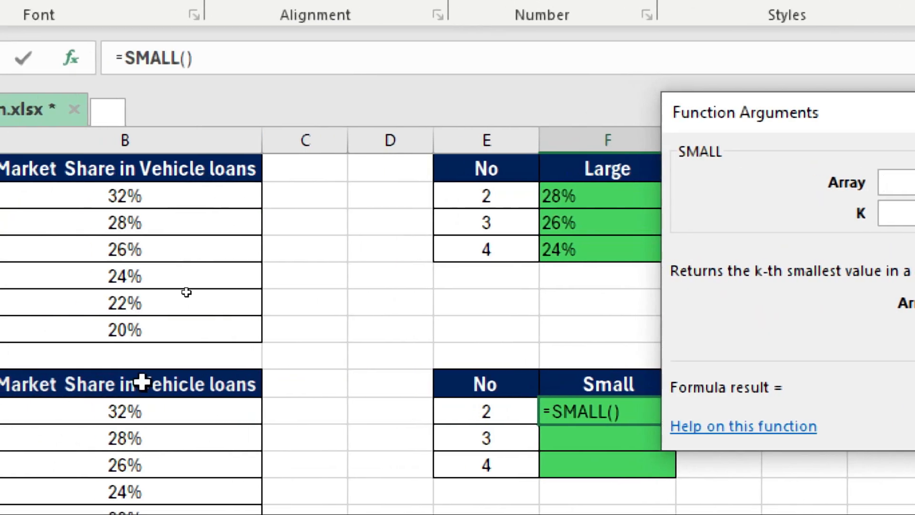
pyautogui.moveTo(167, 300); pyautogui.dragTo(200, 372)
pyautogui.moveTo(163, 480); pyautogui.dragTo(164, 480)
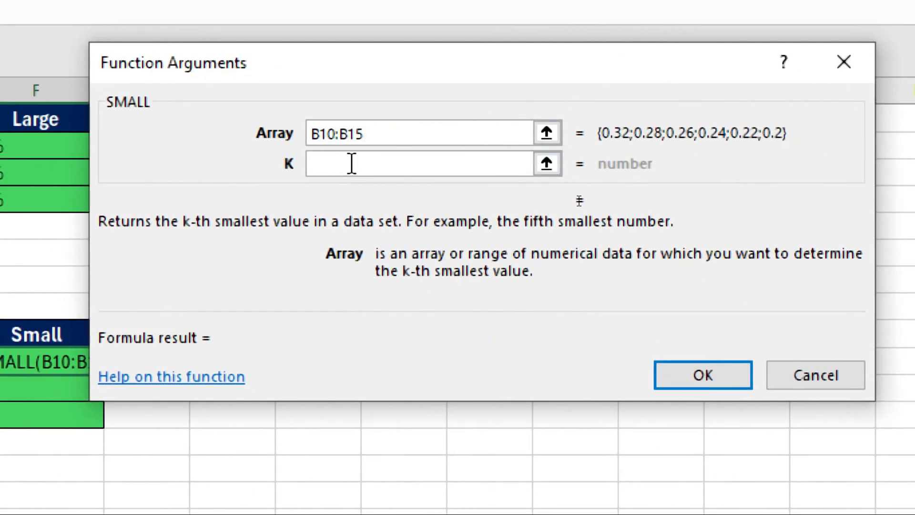
pyautogui.click(310, 142)
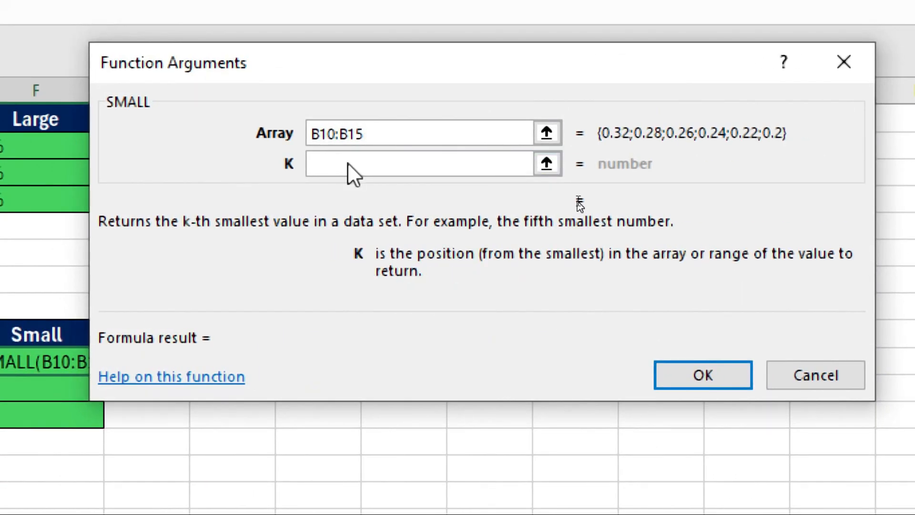
pyautogui.click(95, 363)
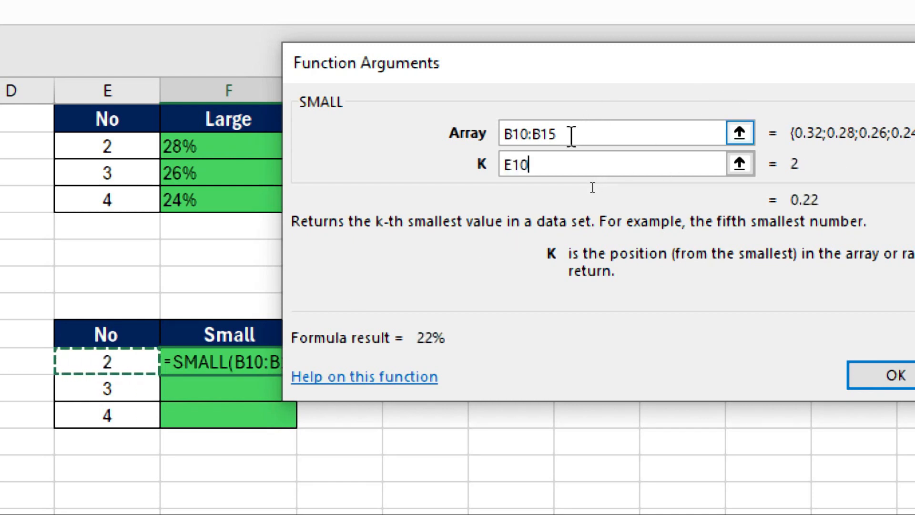
# Make the SMALL array absolute as $B$10:$B$15, accept the formula in F10, and fill it down through F12.
pyautogui.click(553, 136)
pyautogui.moveTo(551, 135); pyautogui.dragTo(465, 132)
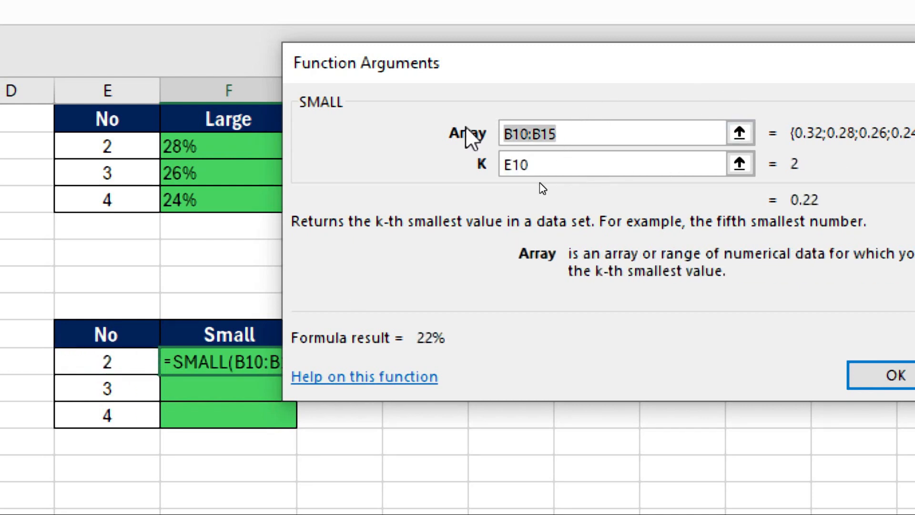
pyautogui.press('F4')
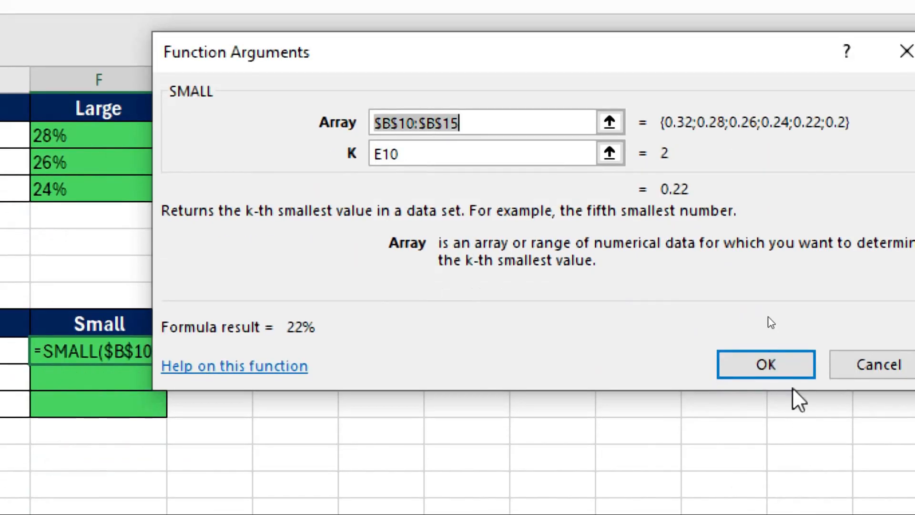
pyautogui.click(773, 370)
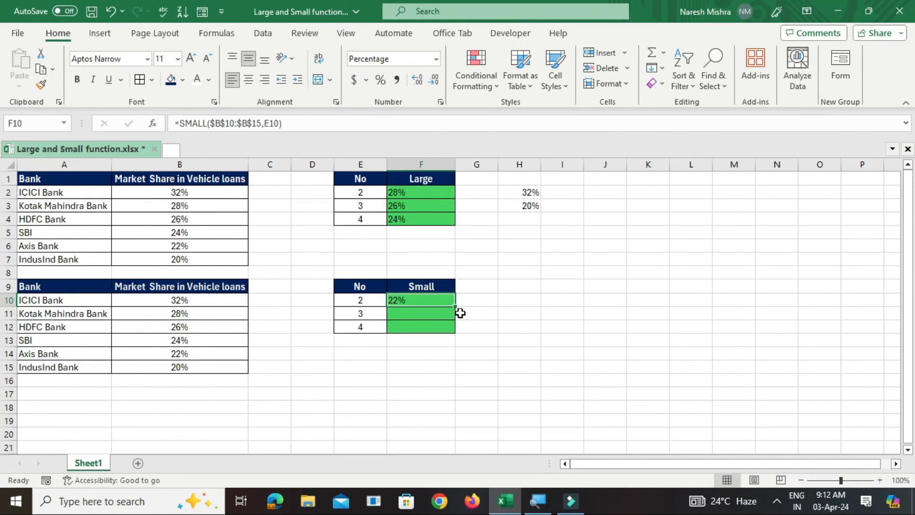
pyautogui.doubleClick(454, 309)
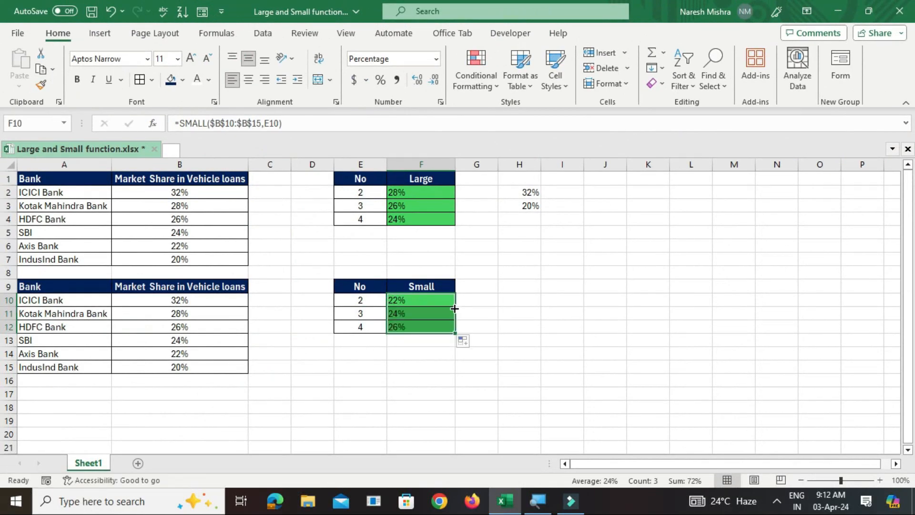